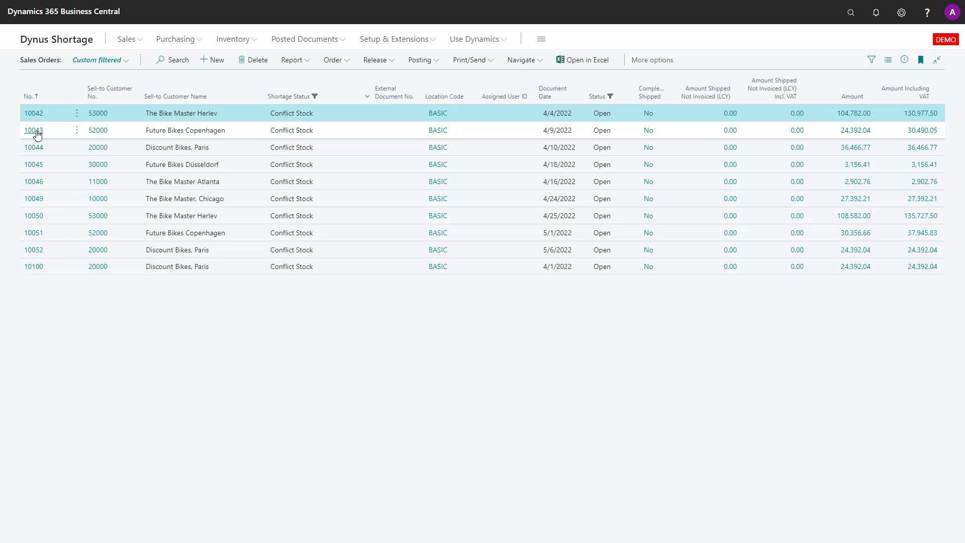
- Open order 10043 for Future Bikes Copenhagen, run Calculate Shortage Status, and confirm
left_click(36, 133)
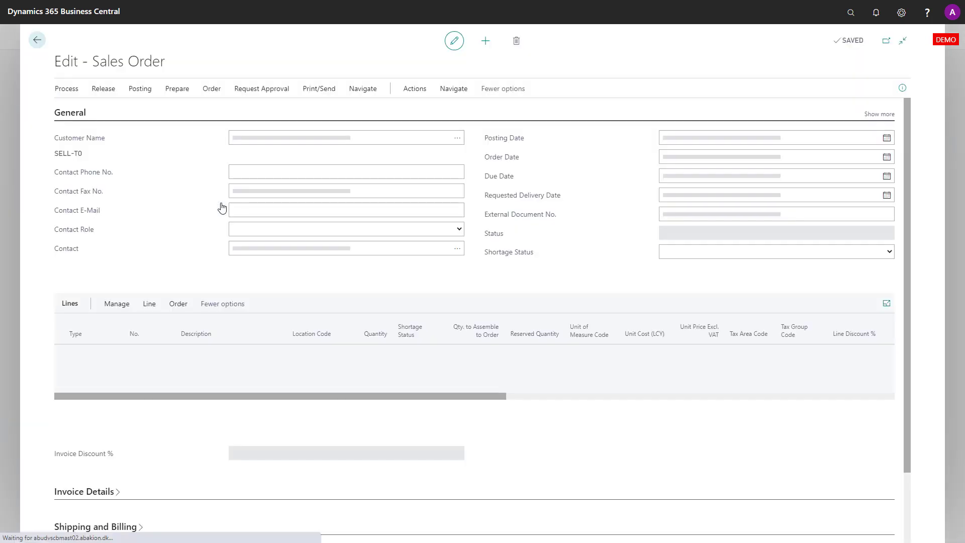
left_click(415, 89)
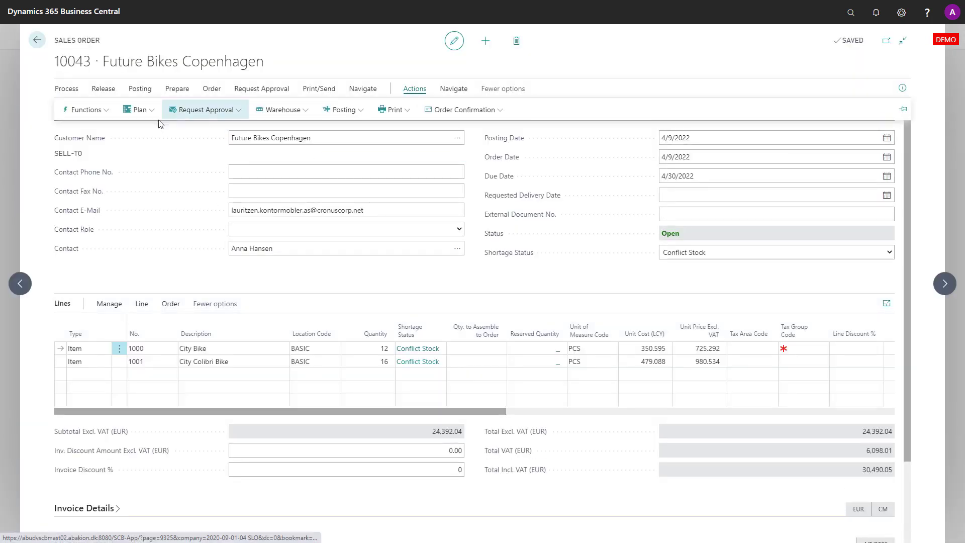
left_click(89, 110)
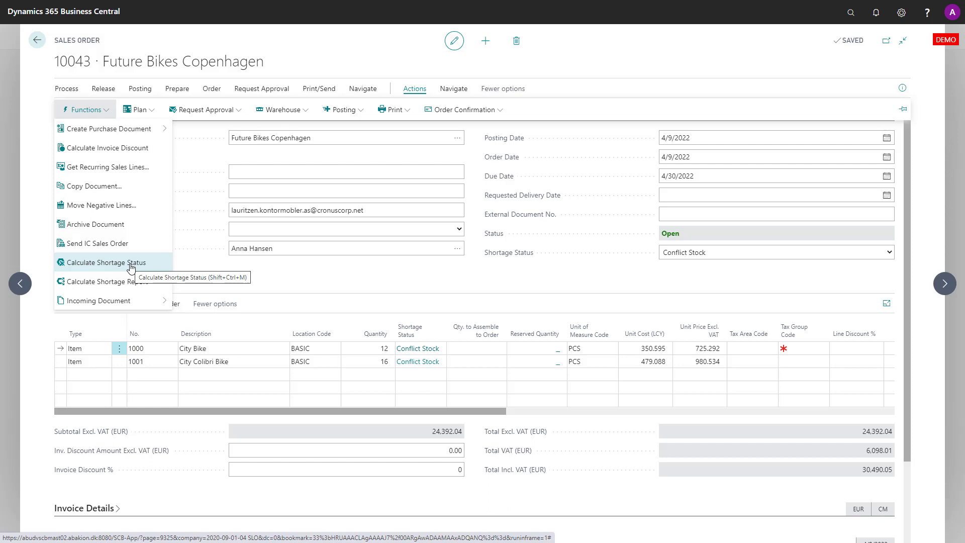
left_click(130, 267)
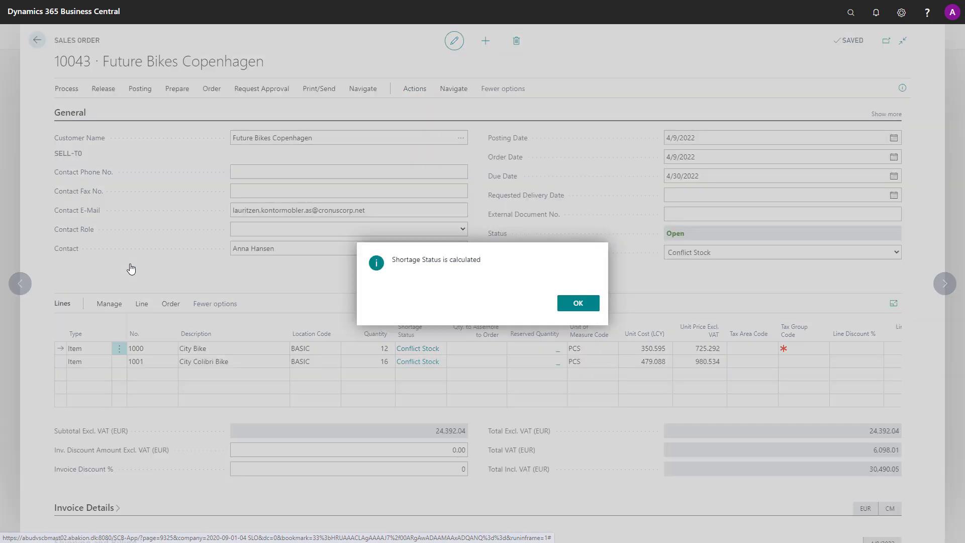
left_click(578, 303)
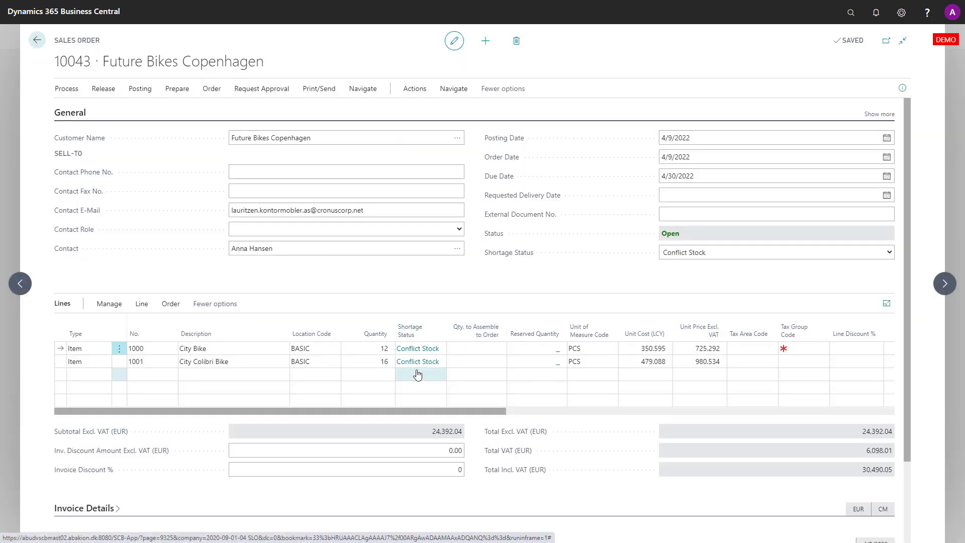
- Close the order 10043 card to return to the Dynus Shortage list
key("Escape")
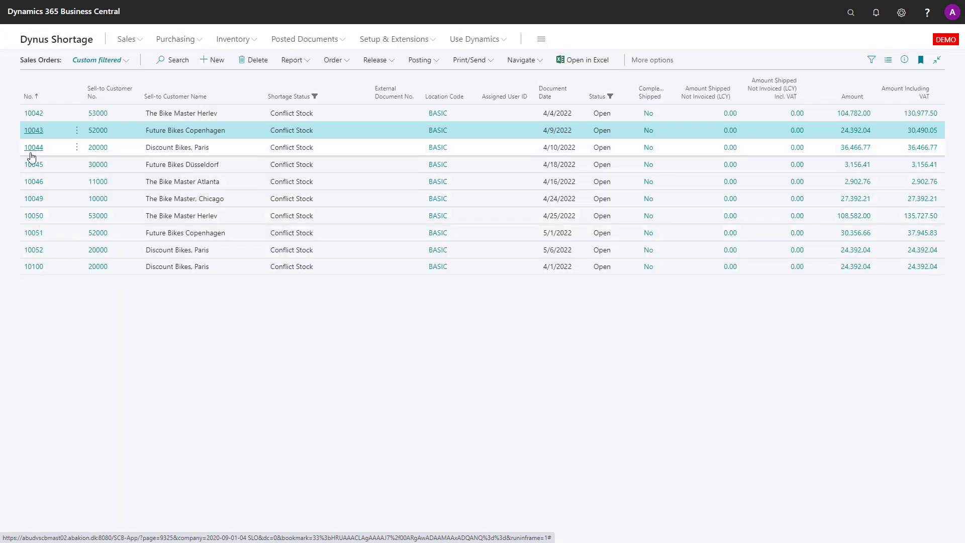